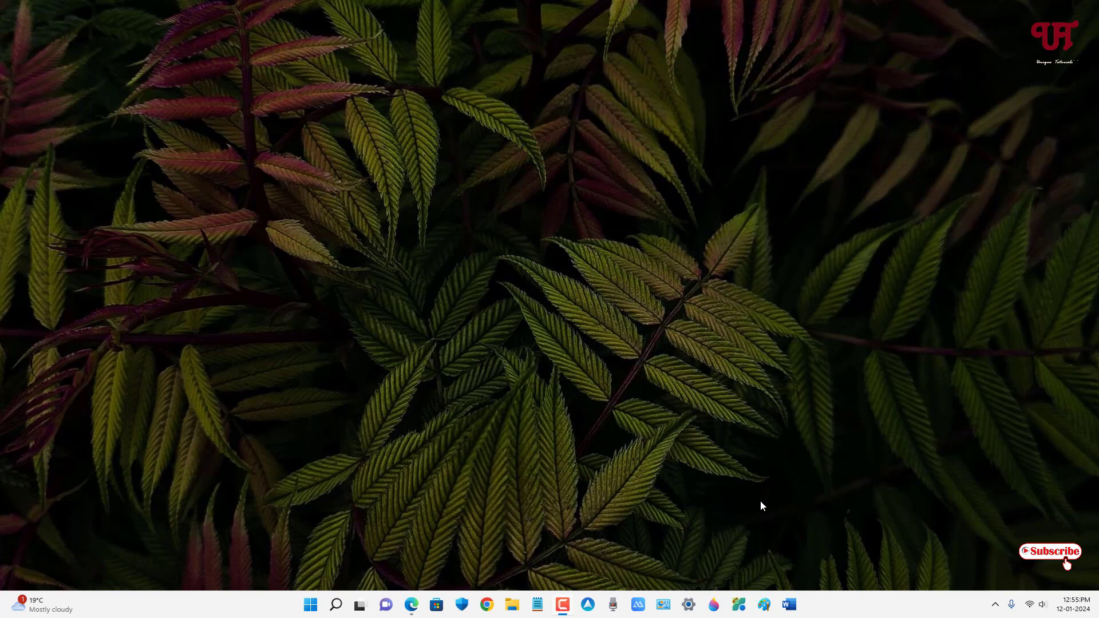
Open Paint to examine its default title bar, and close it again.
click(765, 601)
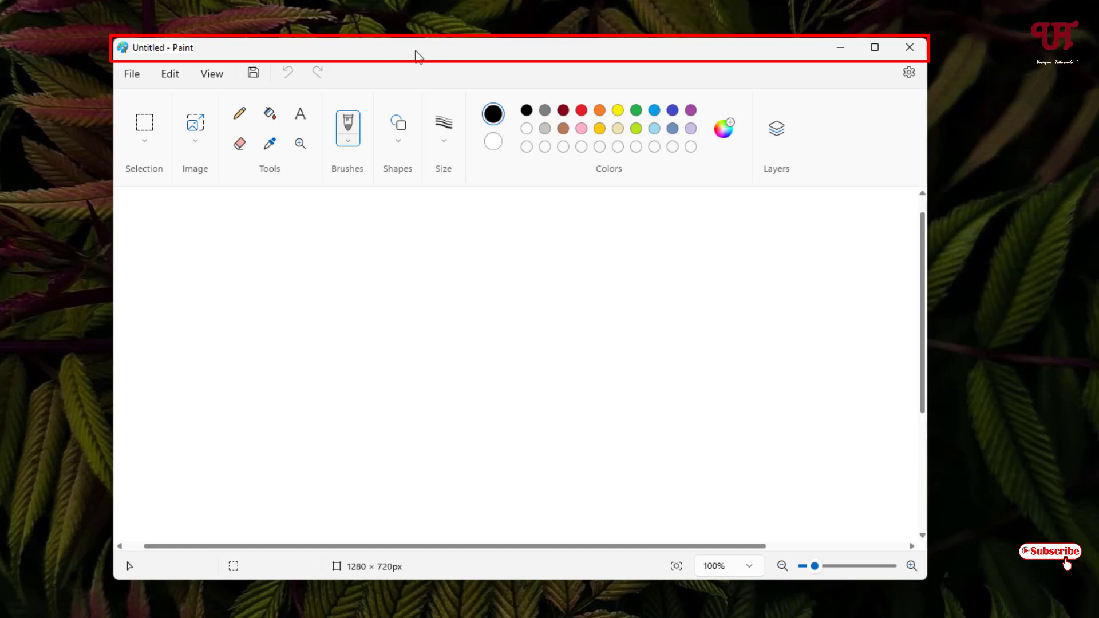
click(911, 47)
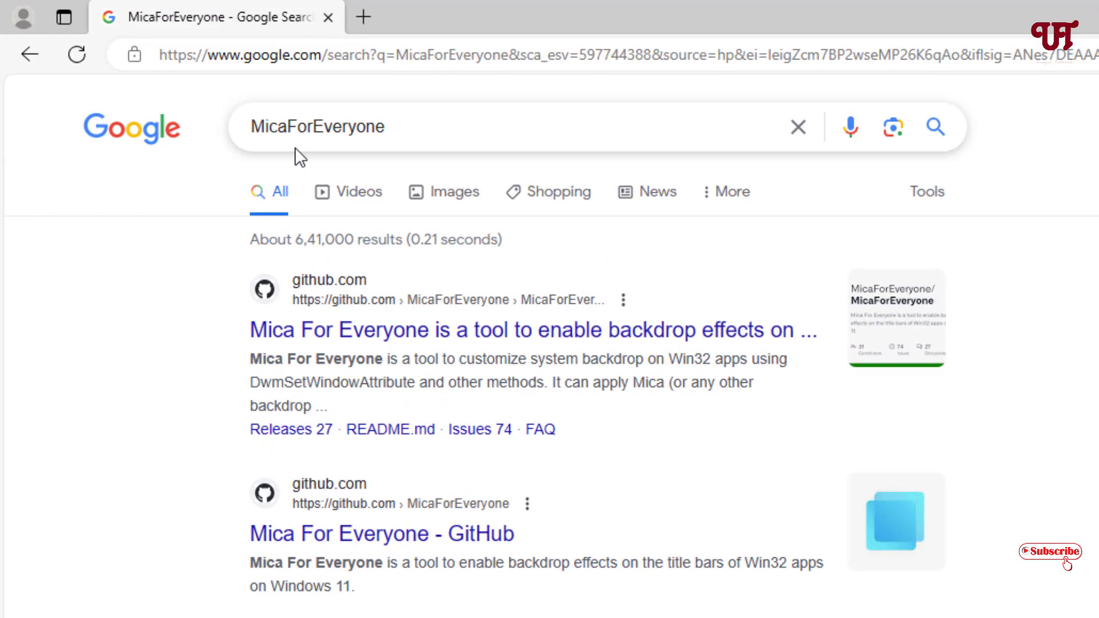
Open the MicaForEveryone GitHub repository from the search results and download MicaForEveryone-x64-Debug.zip from its v1.3.1.2 release.
click(387, 338)
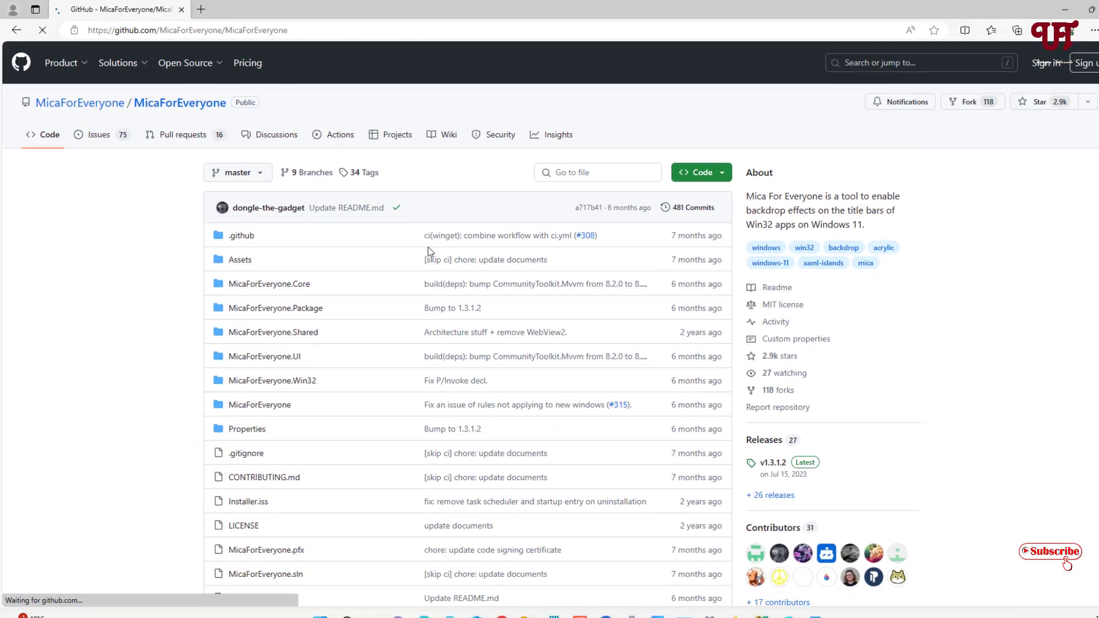
click(750, 434)
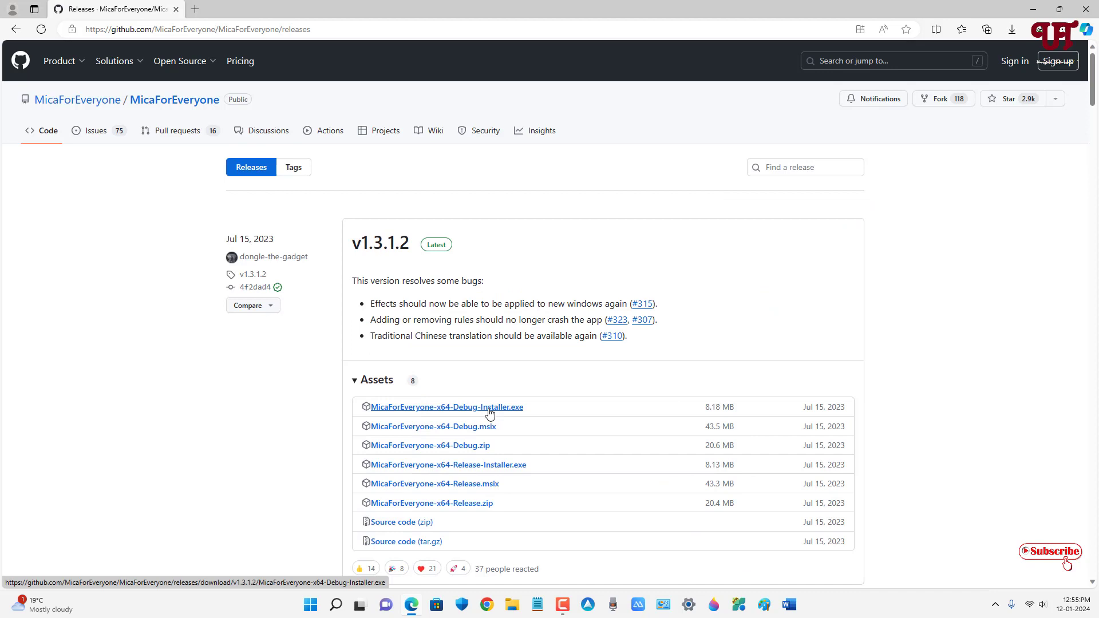
click(473, 447)
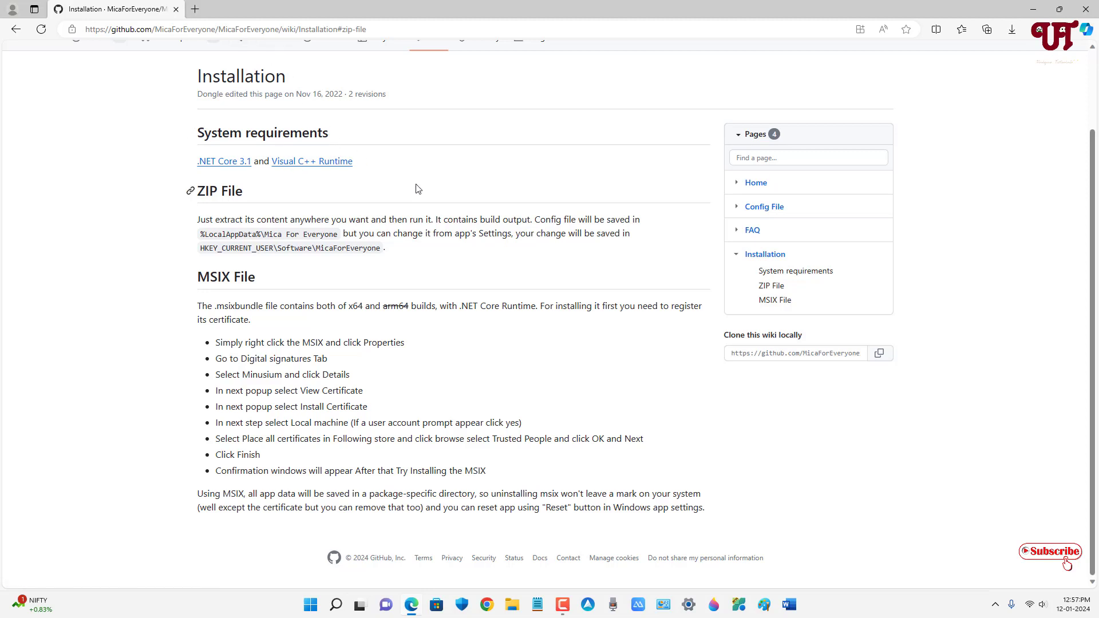
Follow the .NET Core 3.1 requirement link and download the Windows x64 installer of .NET Desktop Runtime 3.1.32.
click(222, 163)
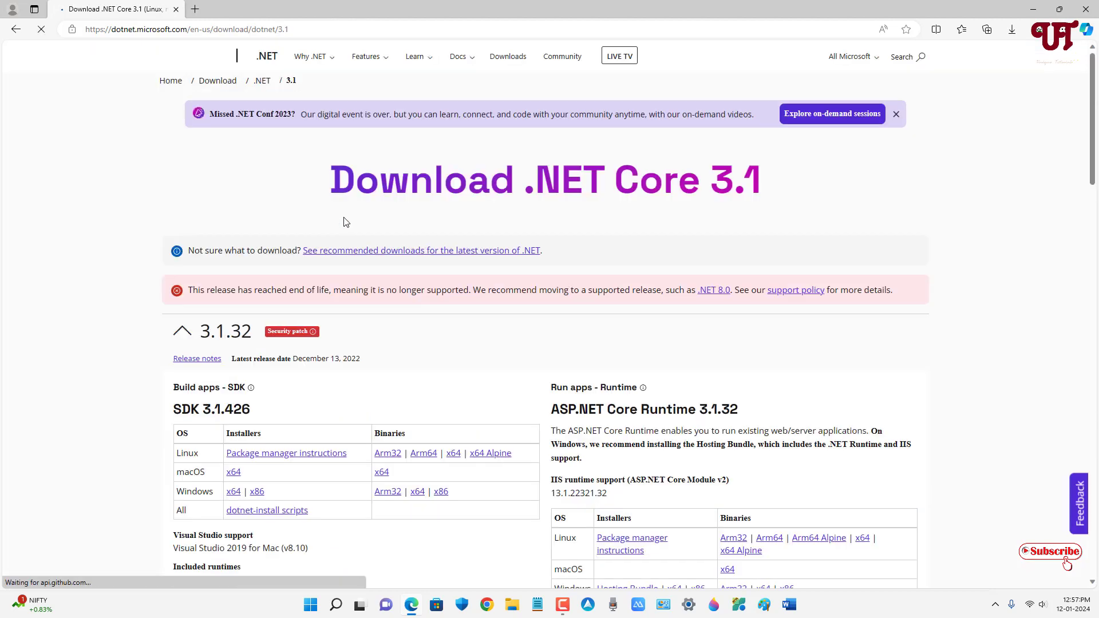
scroll(1051, 226, down, 7)
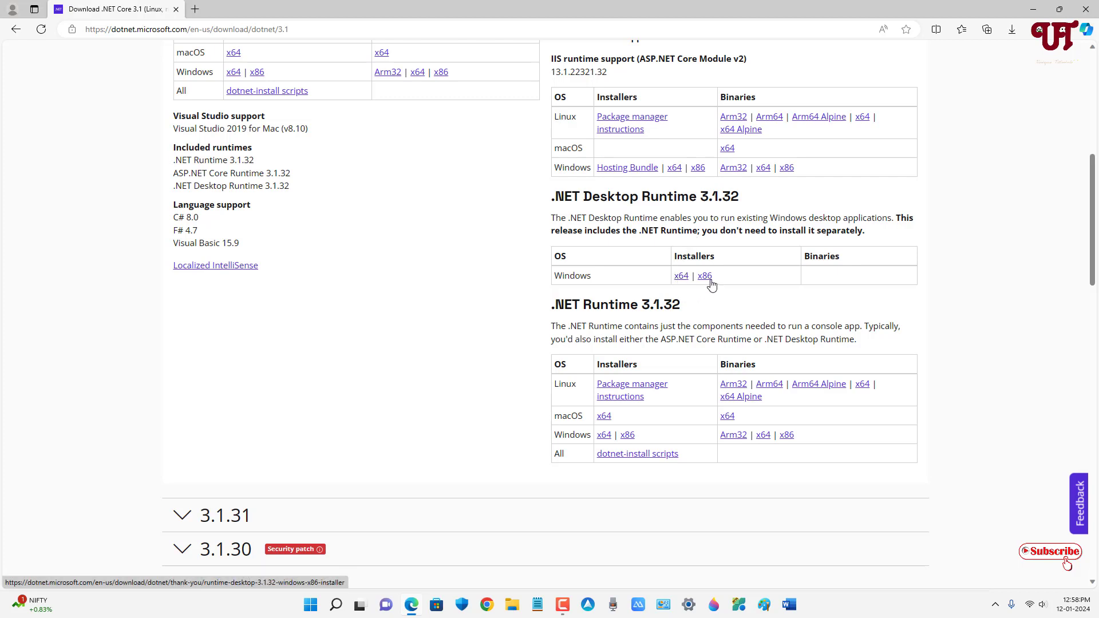
click(682, 277)
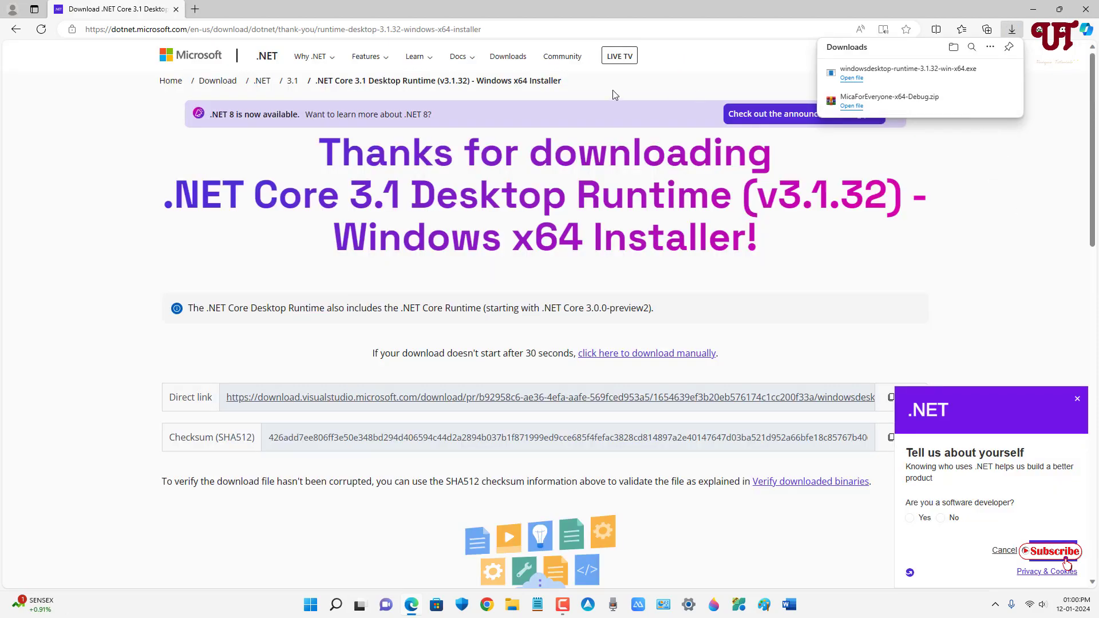
Return to the wiki's Installation page, follow the Visual C++ Runtime requirement, and download the X64 redistributable.
click(16, 29)
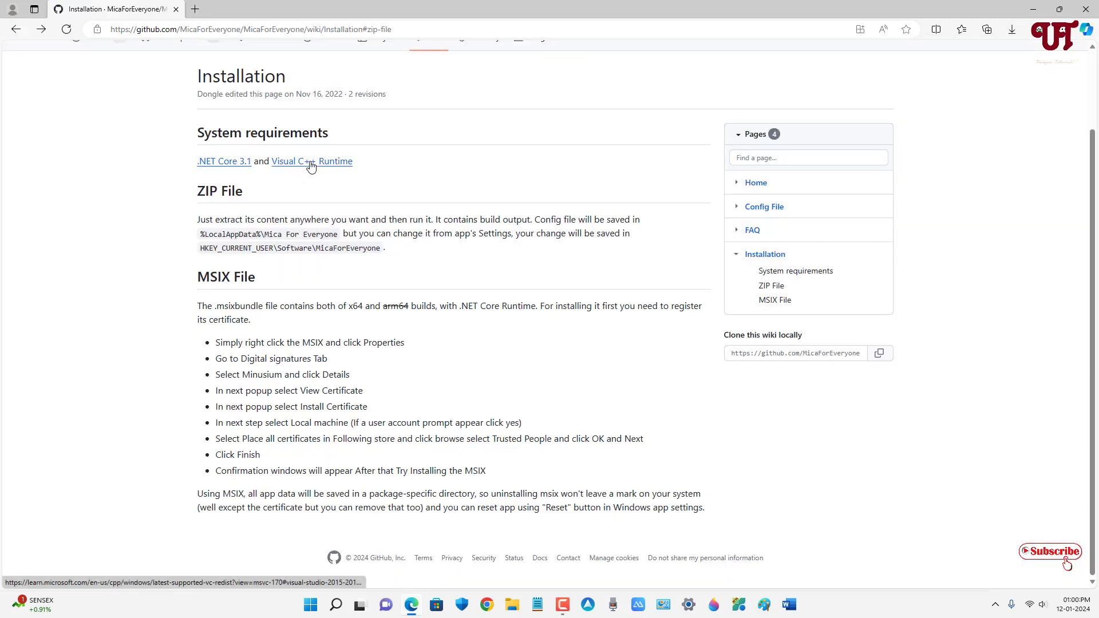
click(311, 166)
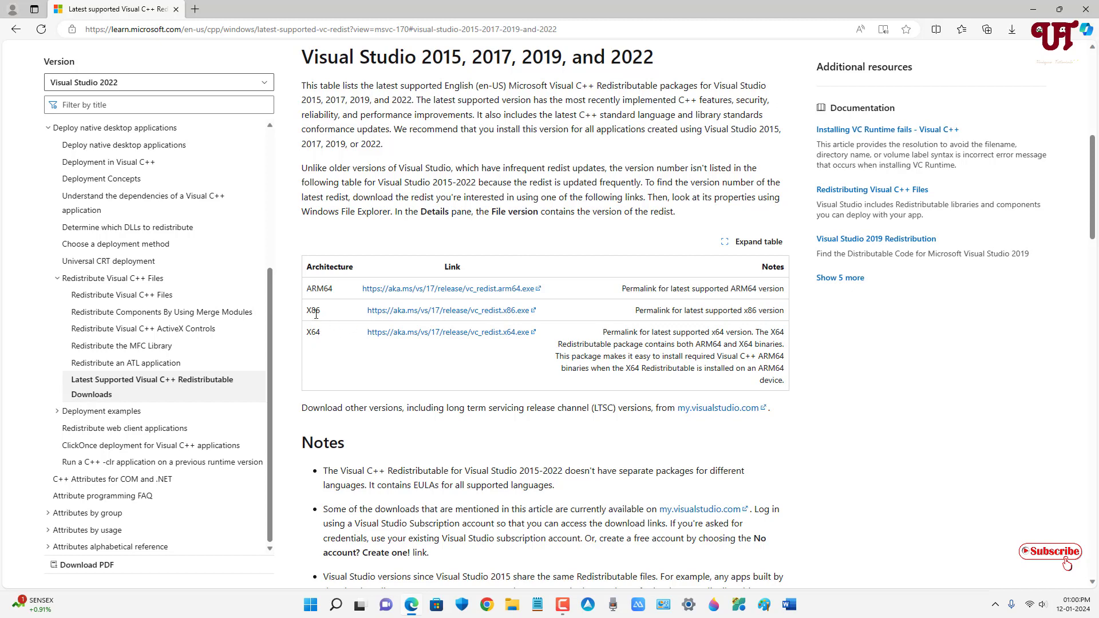
click(378, 333)
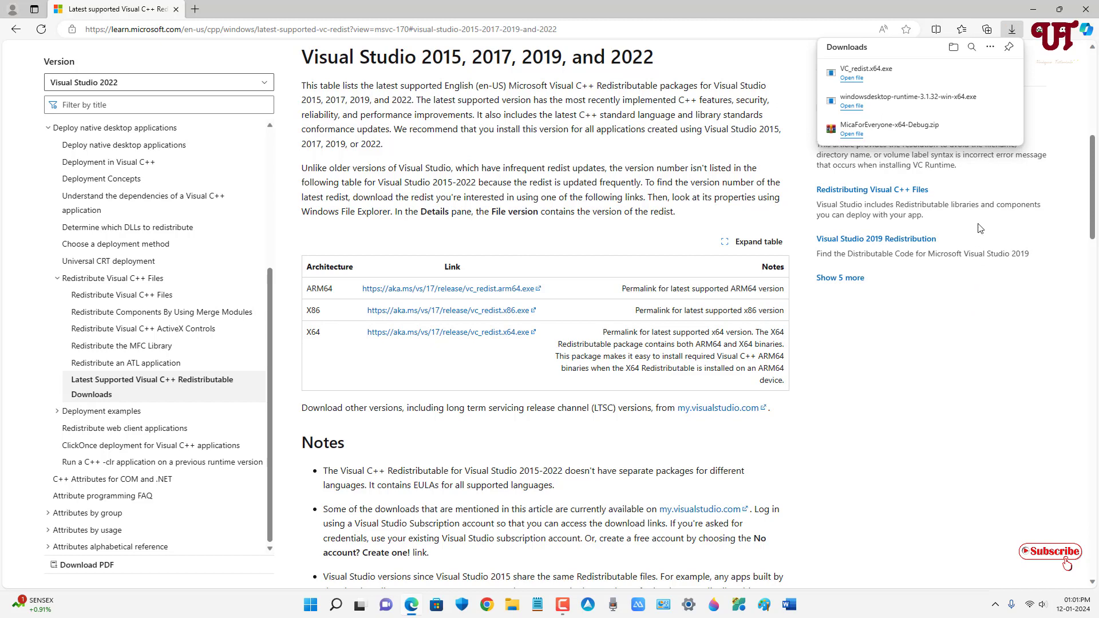
Show the downloaded files in their folder and install windowsdesktop-runtime-3.1.32-win-x64, closing the installer when it finishes.
mouse_move(973, 73)
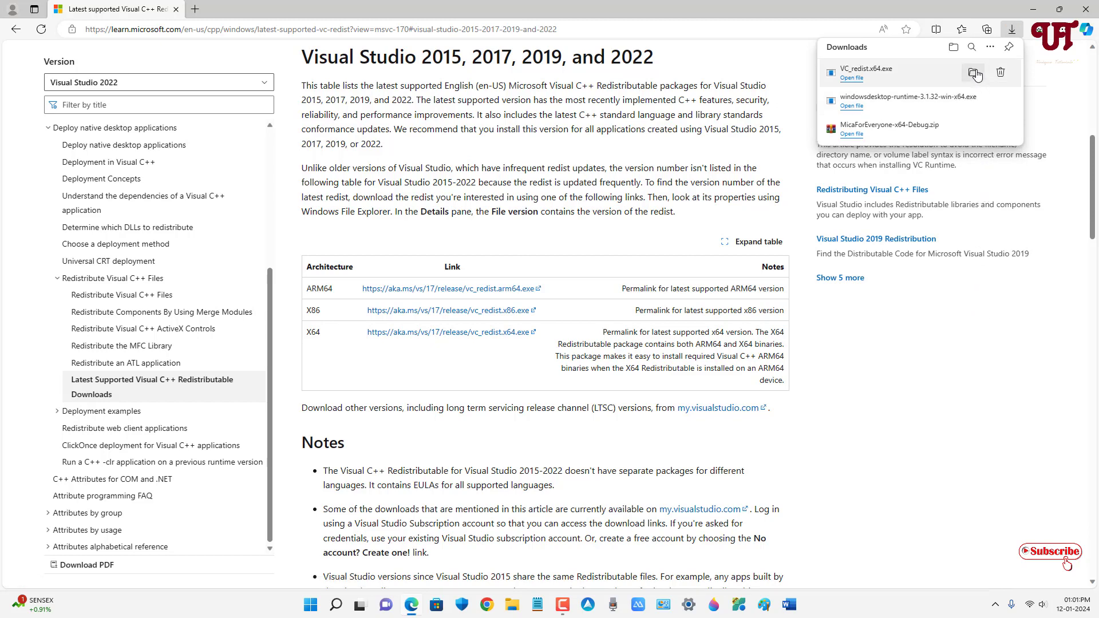
click(974, 73)
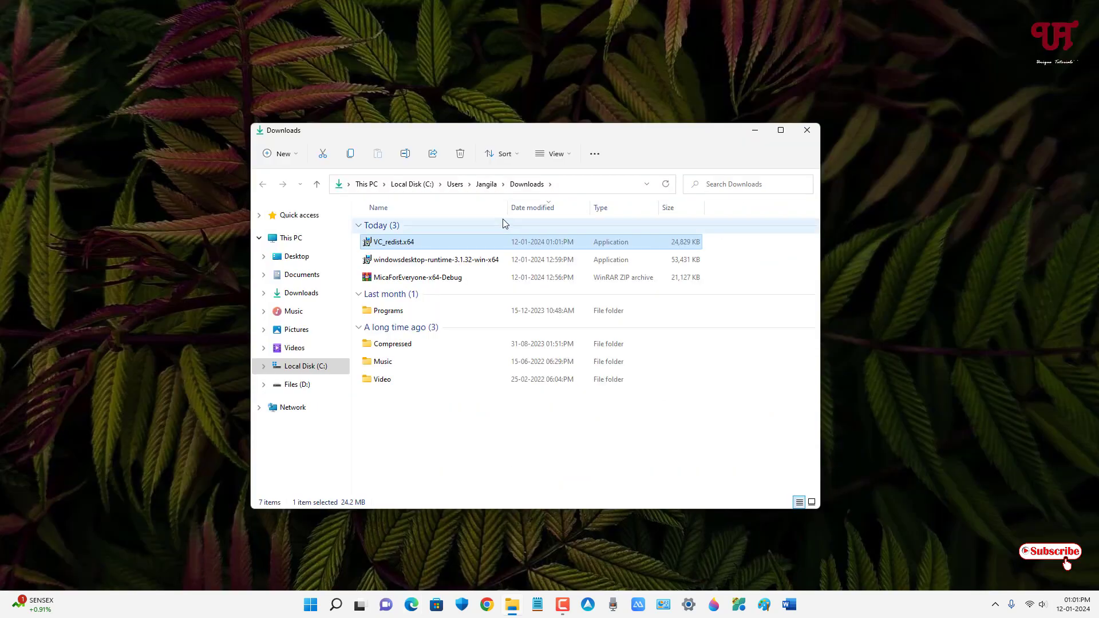
double_click(409, 262)
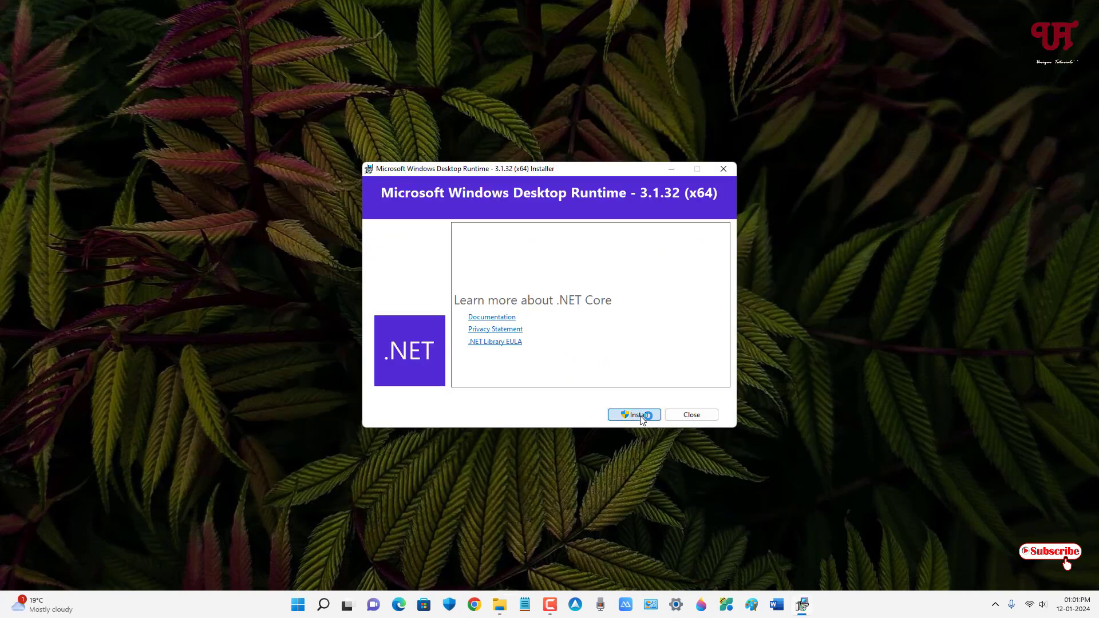
click(633, 414)
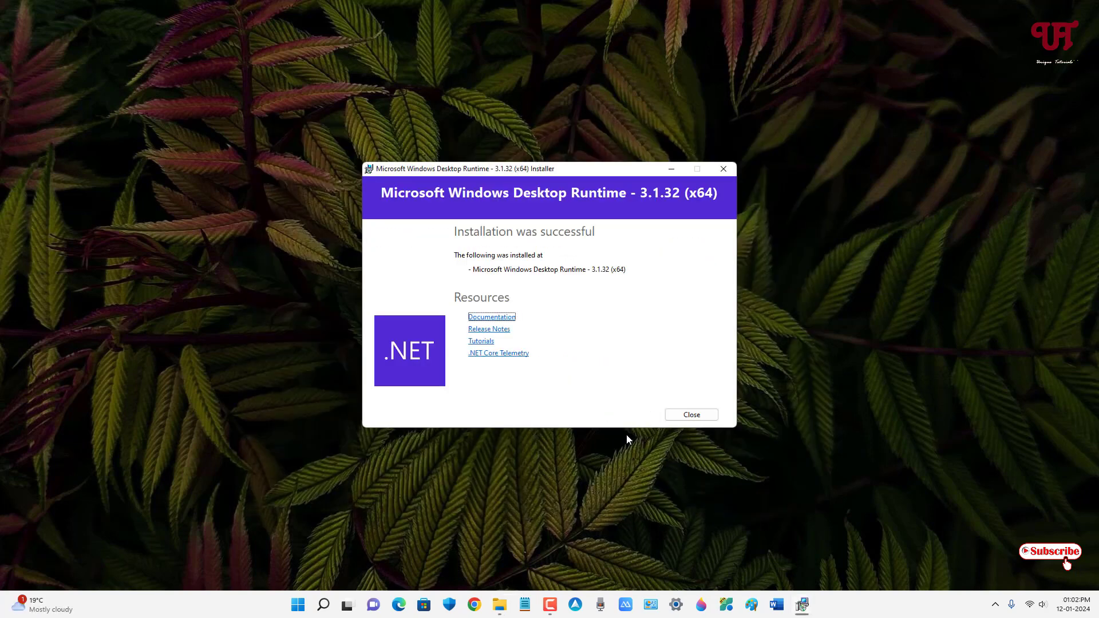
click(688, 415)
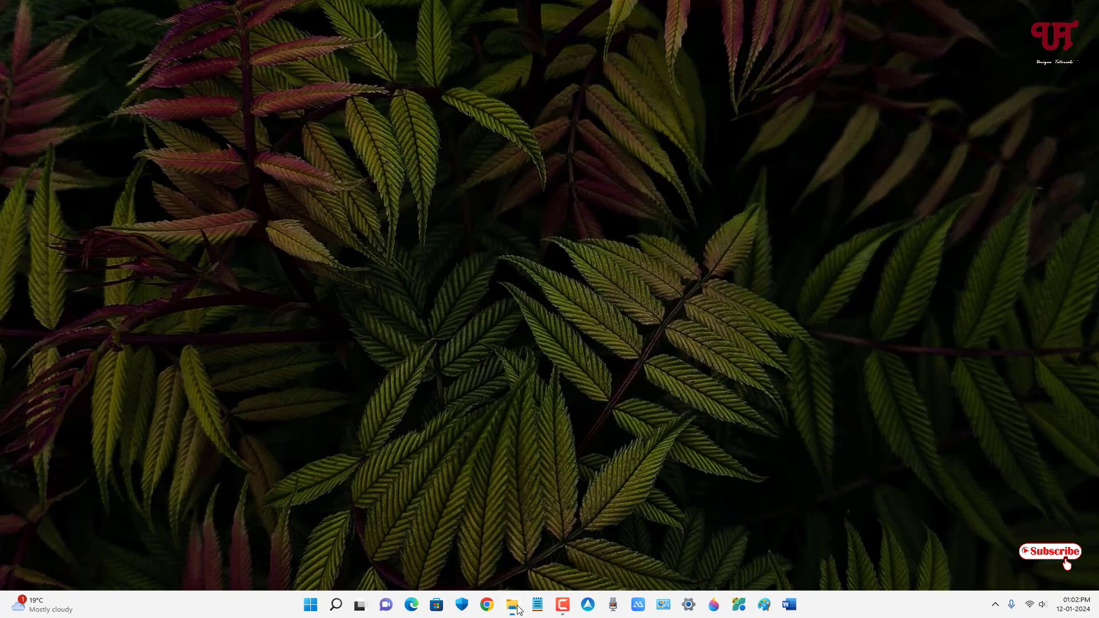
Run the VC_redist.x64 installer from the Downloads folder and close its setup window without repairing or uninstalling.
click(512, 605)
double_click(404, 244)
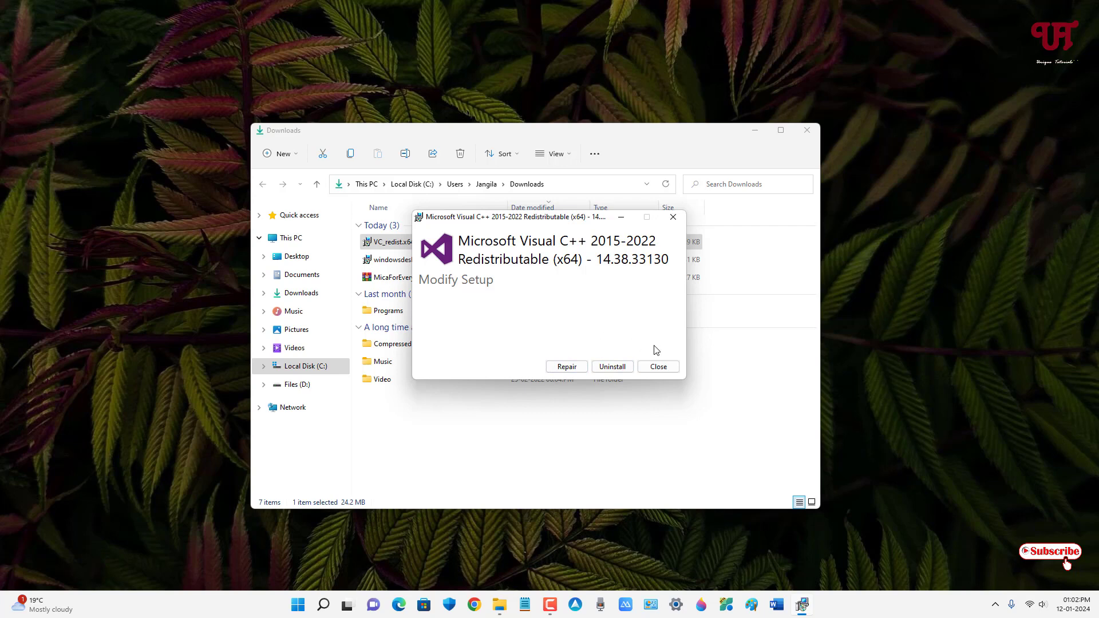
click(673, 219)
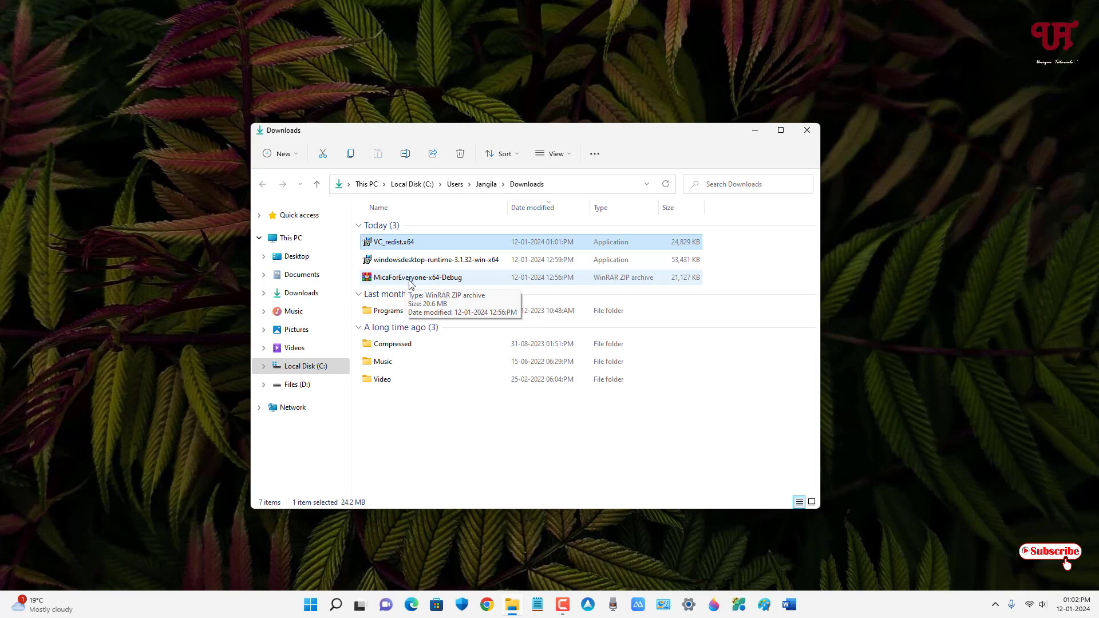
Extract the MicaForEveryone-x64-Debug archive into its own folder in Downloads and close the archive window.
double_click(411, 279)
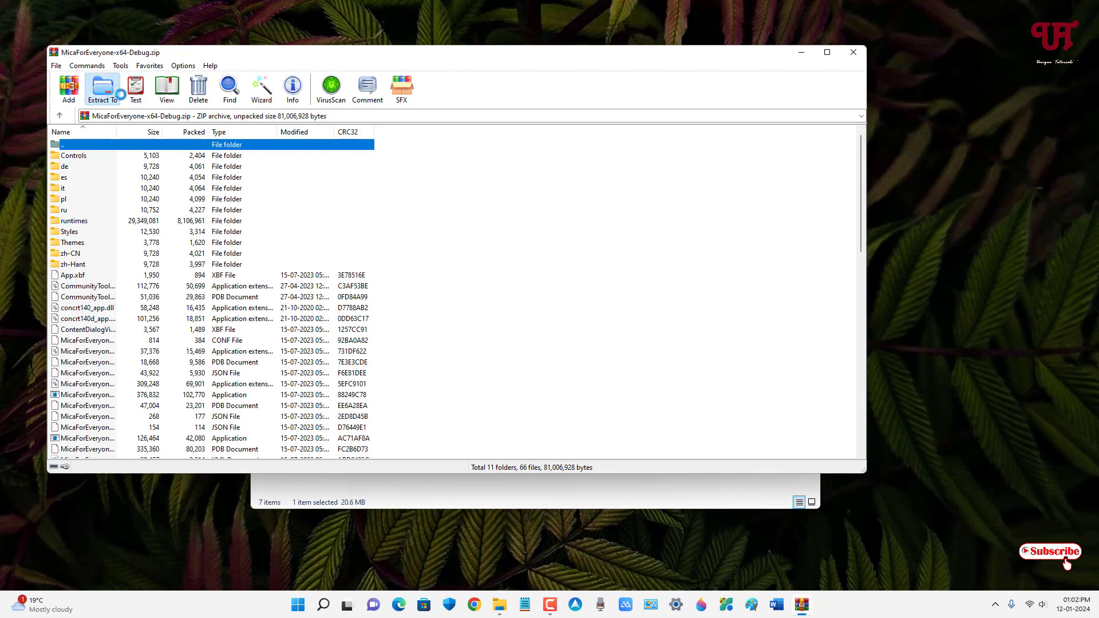
click(102, 91)
click(490, 383)
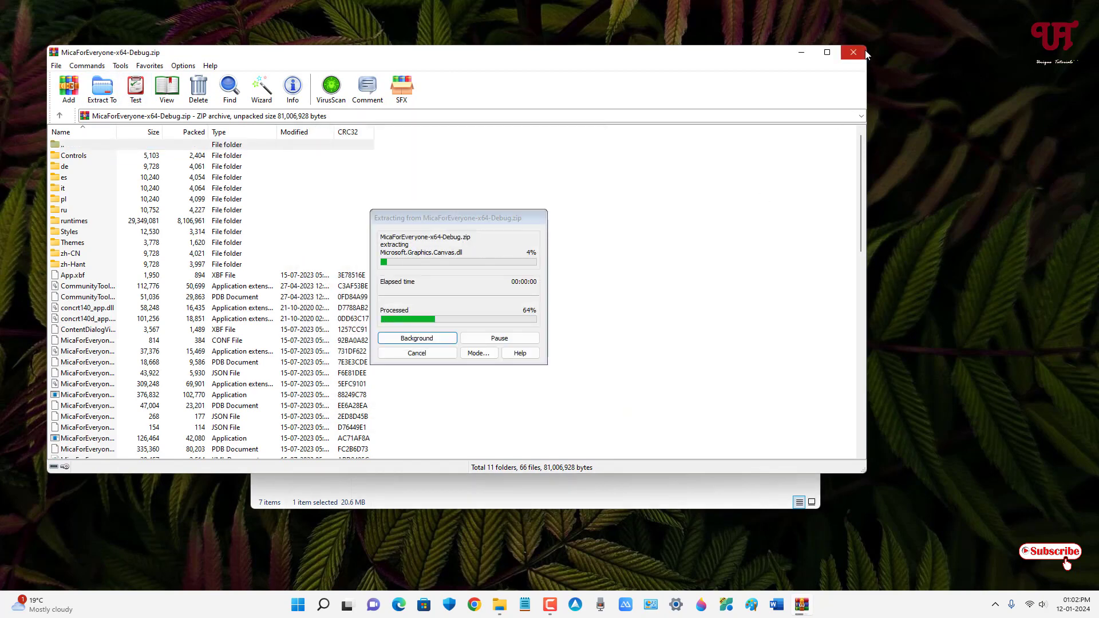
click(863, 54)
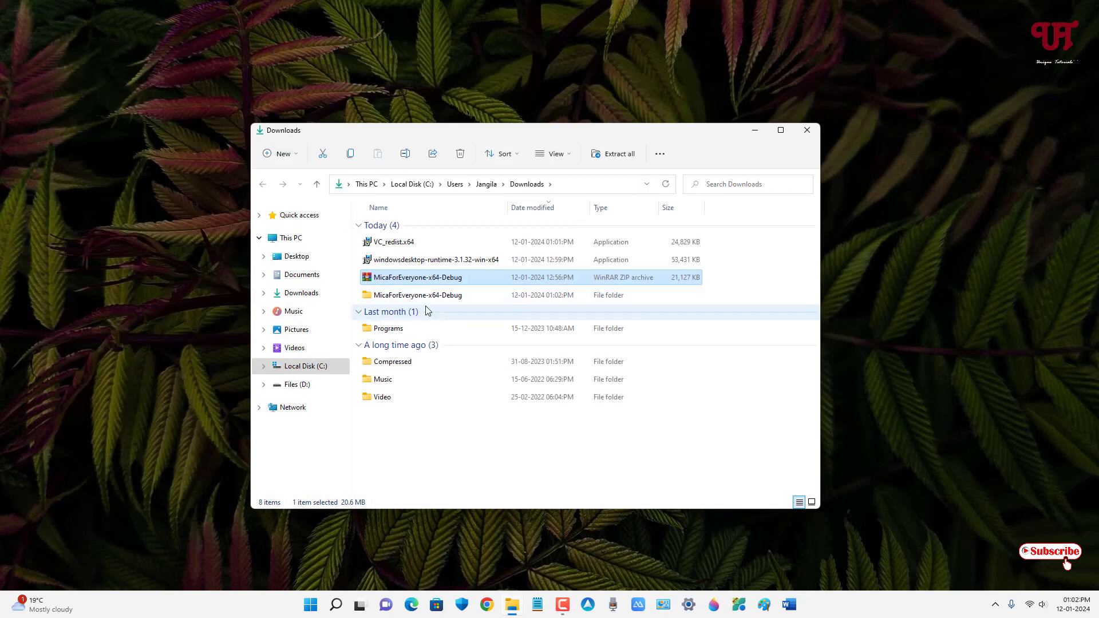
Launch the MicaForEveryone application from the extracted MicaForEveryone-x64-Debug folder.
double_click(424, 297)
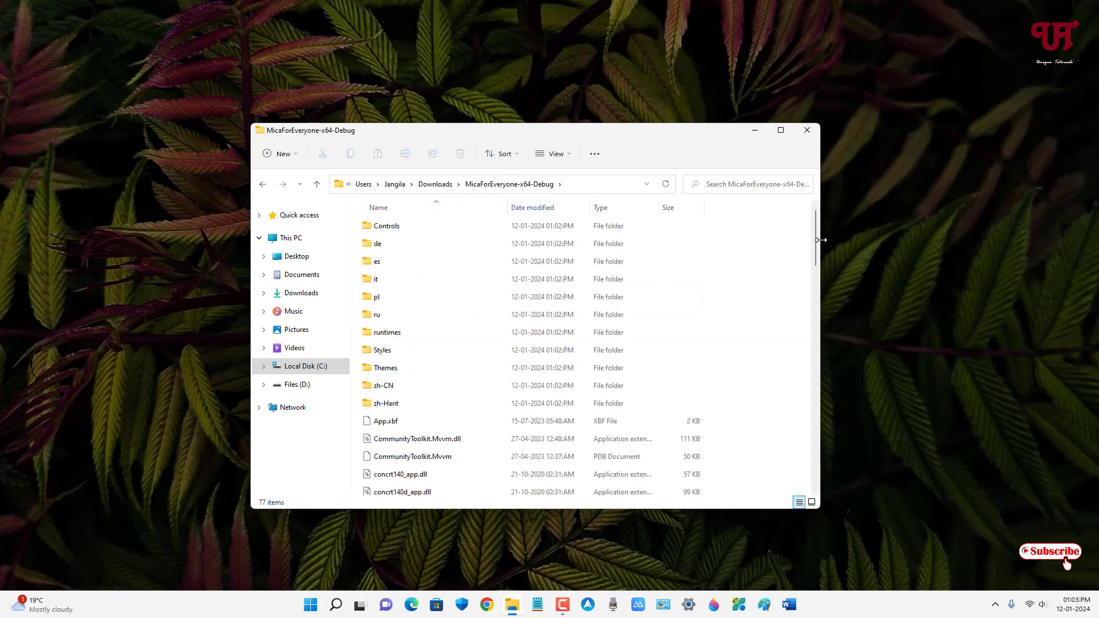
scroll(706, 243, down, 8)
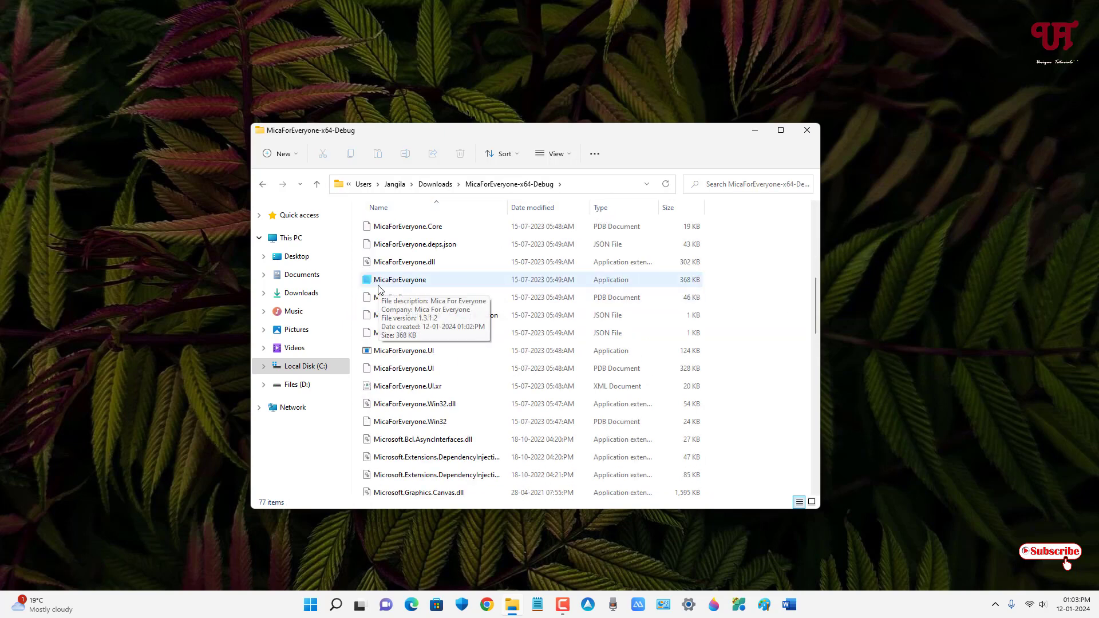
click(378, 287)
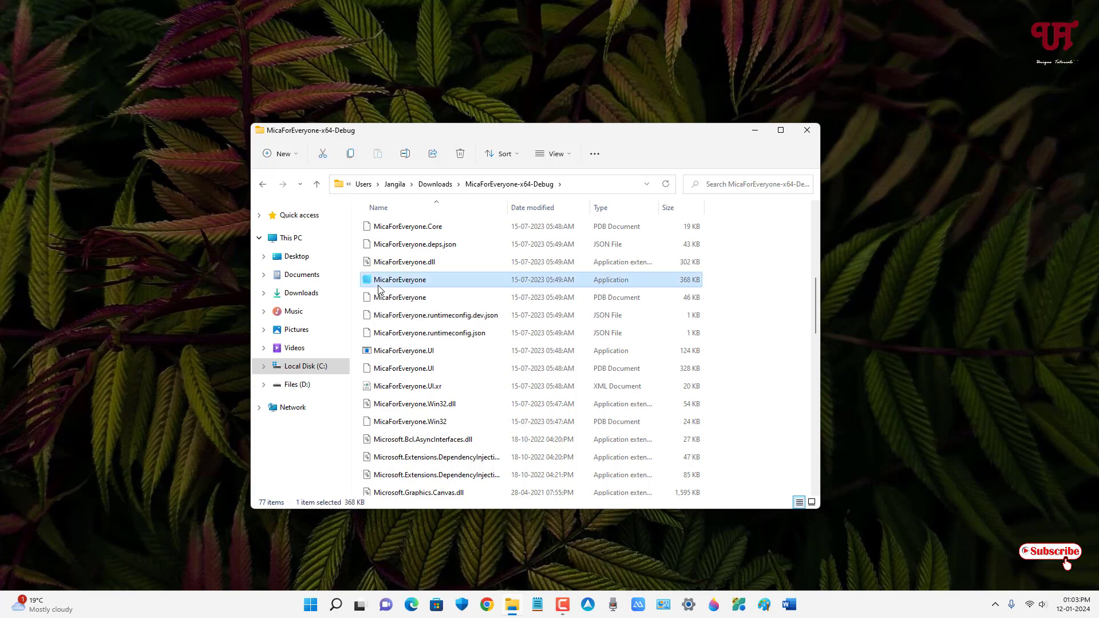
right_click(378, 288)
click(437, 342)
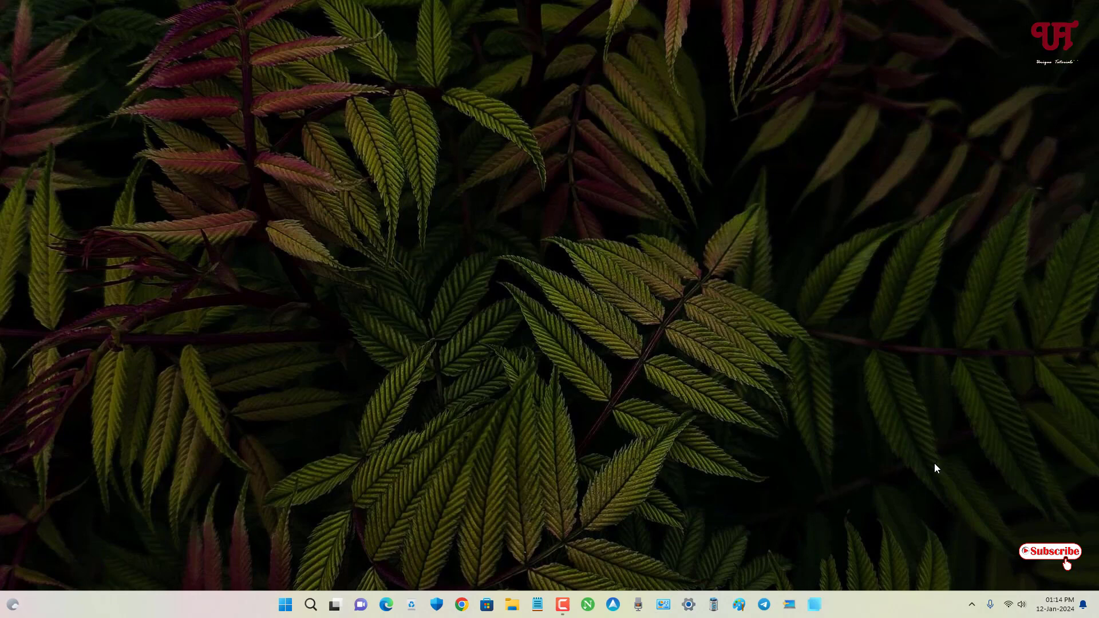
Open the Mica For Everyone settings and enable Run on Startup and Run as Administrator on Startup.
click(972, 606)
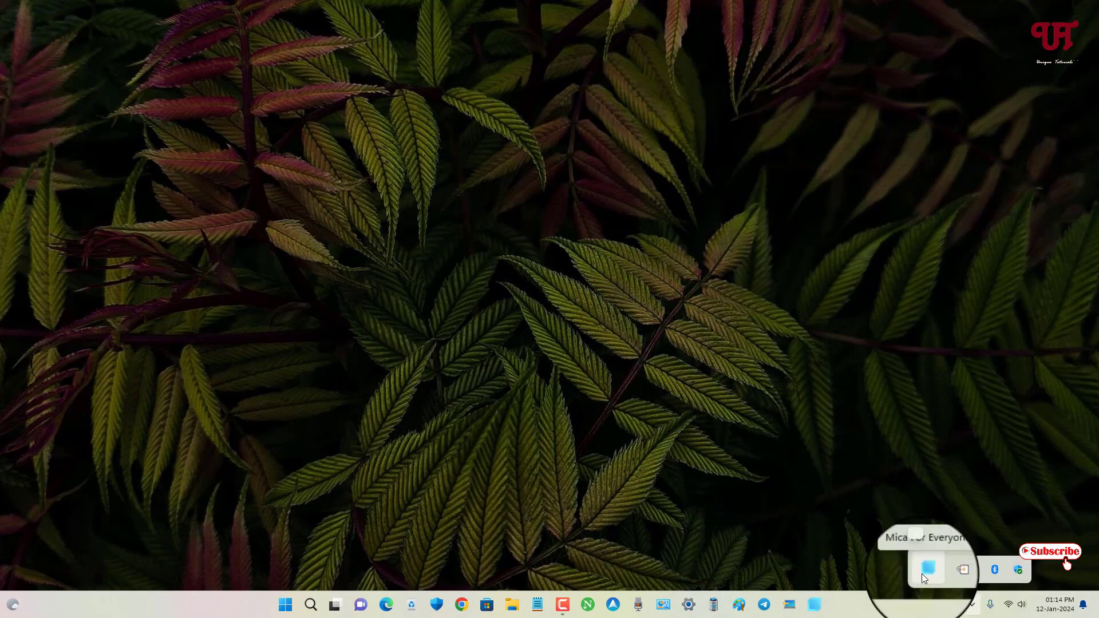
right_click(922, 573)
click(958, 527)
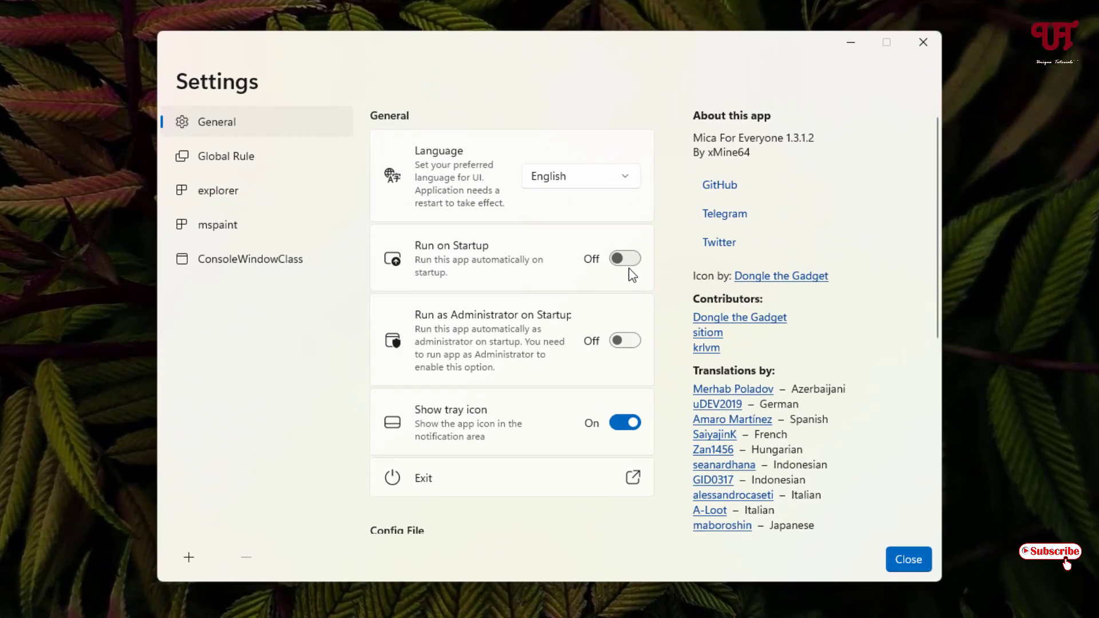
click(626, 259)
click(630, 341)
Set the Global Rule's Backdrop Type to Acrylic.
click(207, 163)
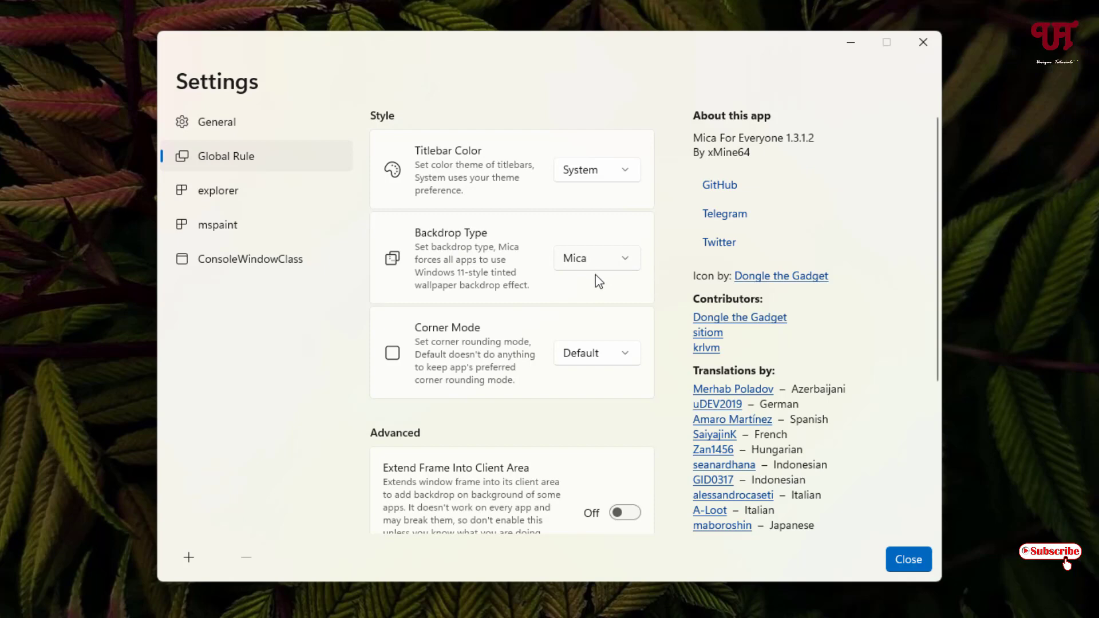
click(632, 268)
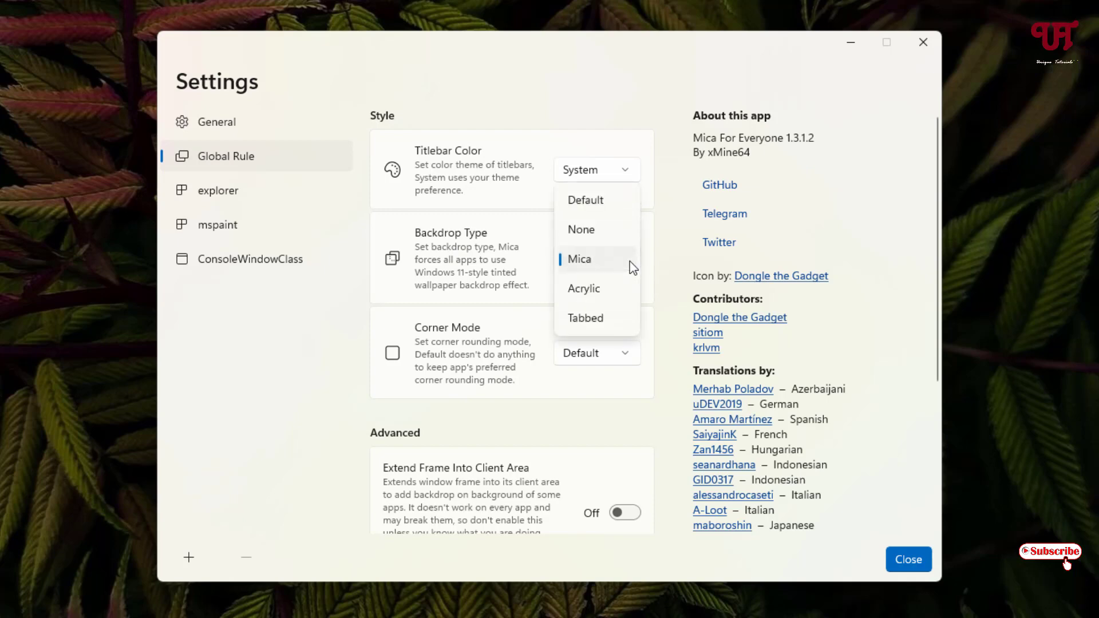
click(597, 293)
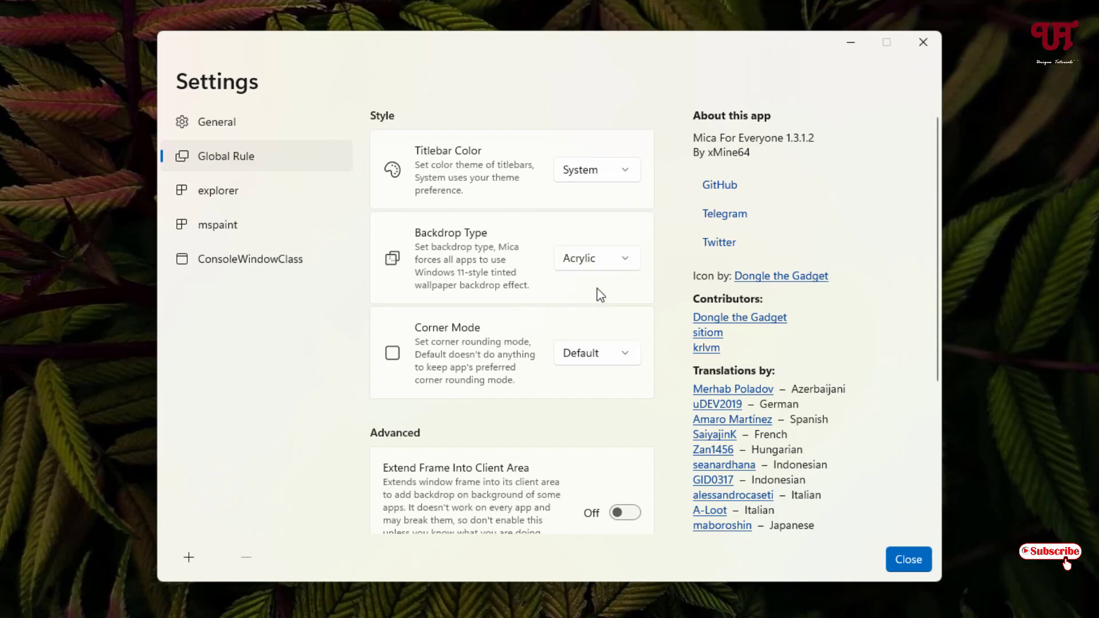
Set the Backdrop Type of the explorer rule to Acrylic.
click(213, 192)
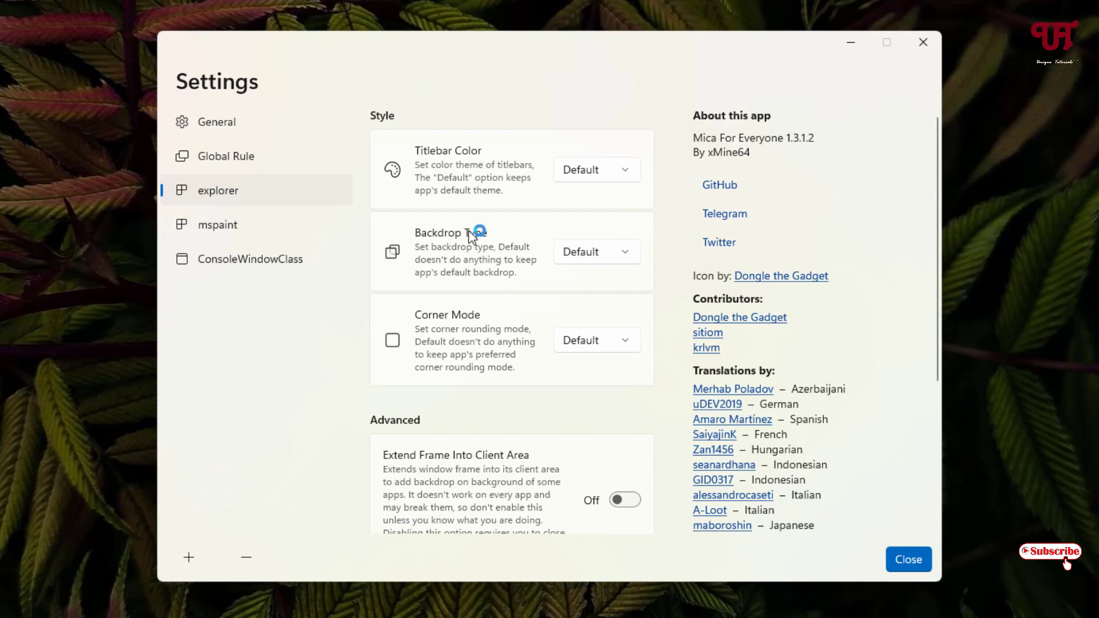
click(628, 262)
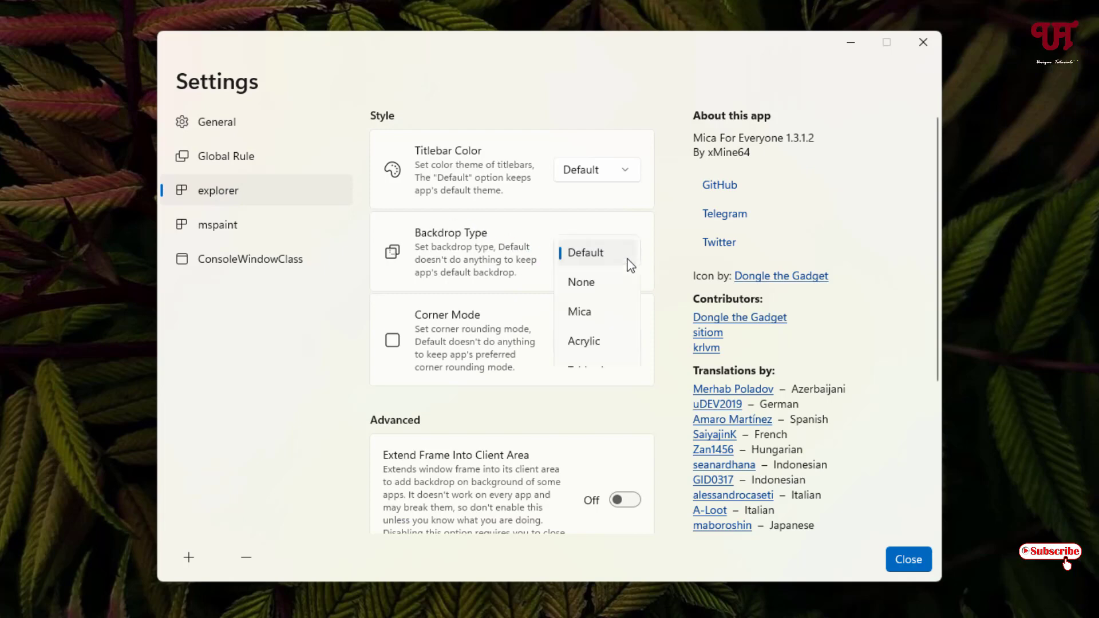
click(595, 344)
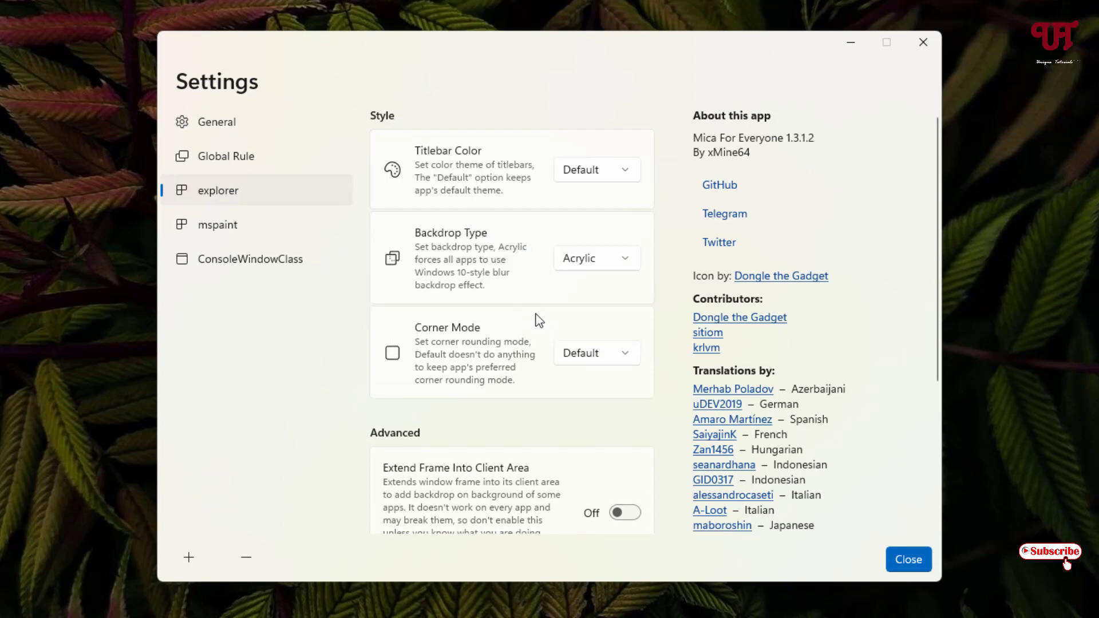
Set the Backdrop Type of the mspaint rule to Acrylic.
click(217, 229)
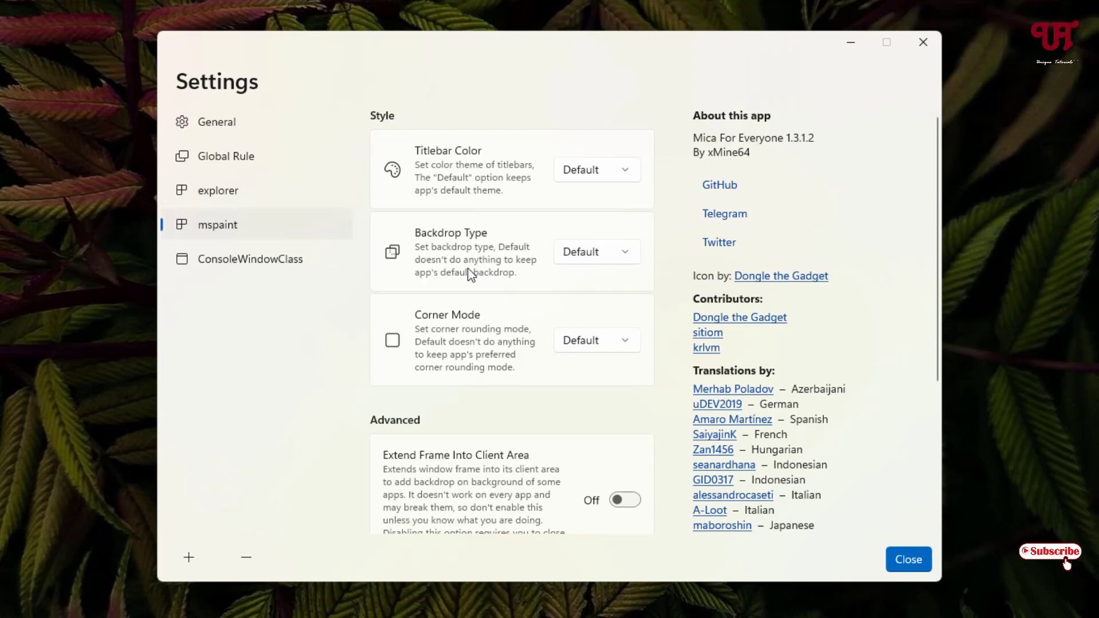
click(627, 258)
click(594, 343)
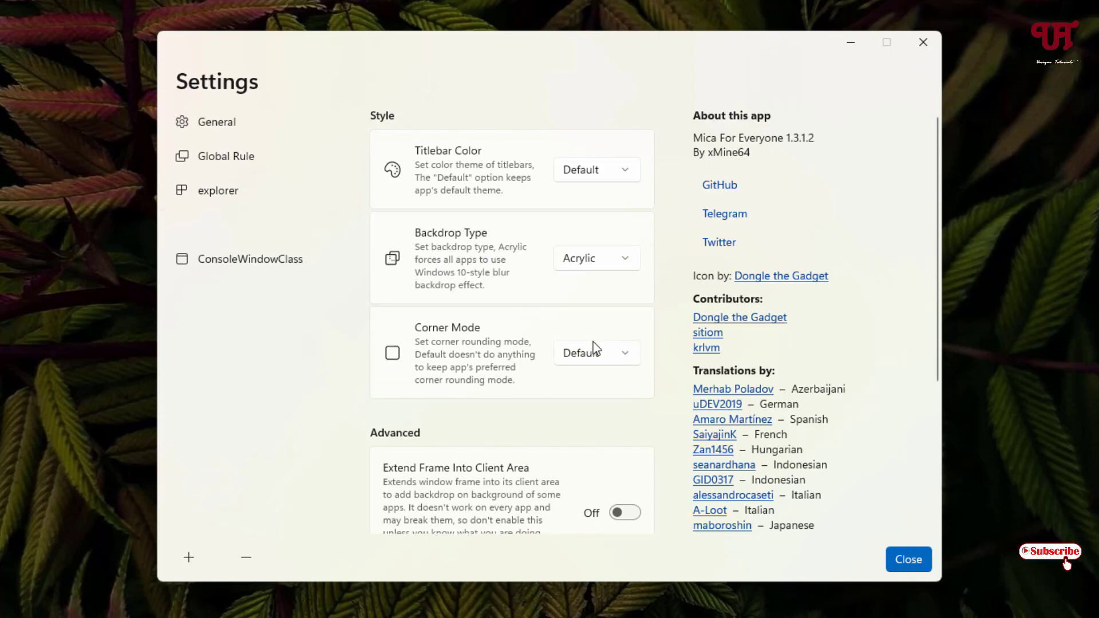
Close the Mica For Everyone settings and open Paint to examine its title bar effect while moving the window, then close Paint.
click(908, 559)
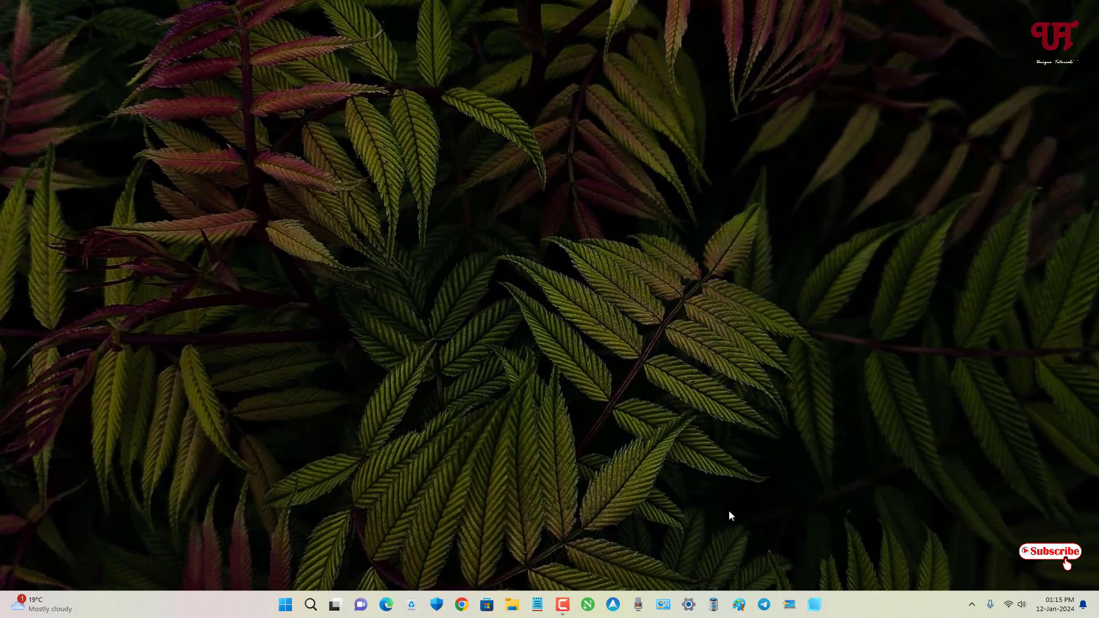
click(739, 611)
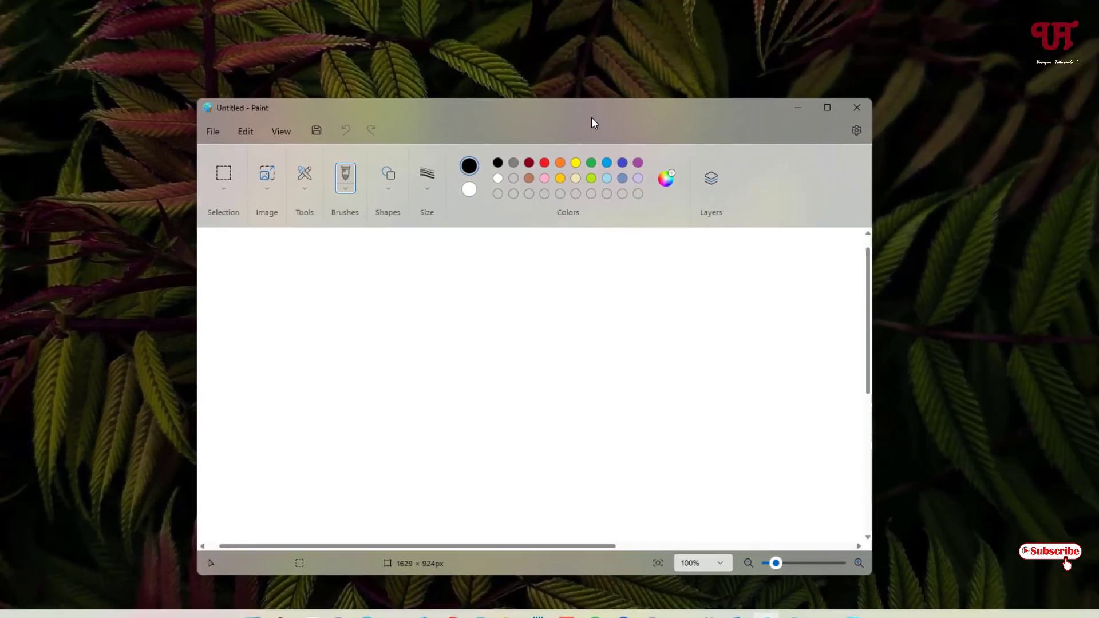
mouse_move(593, 123)
mouse_down()
mouse_move(588, 164)
mouse_move(617, 299)
mouse_move(673, 235)
mouse_move(517, 135)
mouse_move(472, 156)
mouse_move(613, 166)
mouse_move(763, 119)
mouse_up()
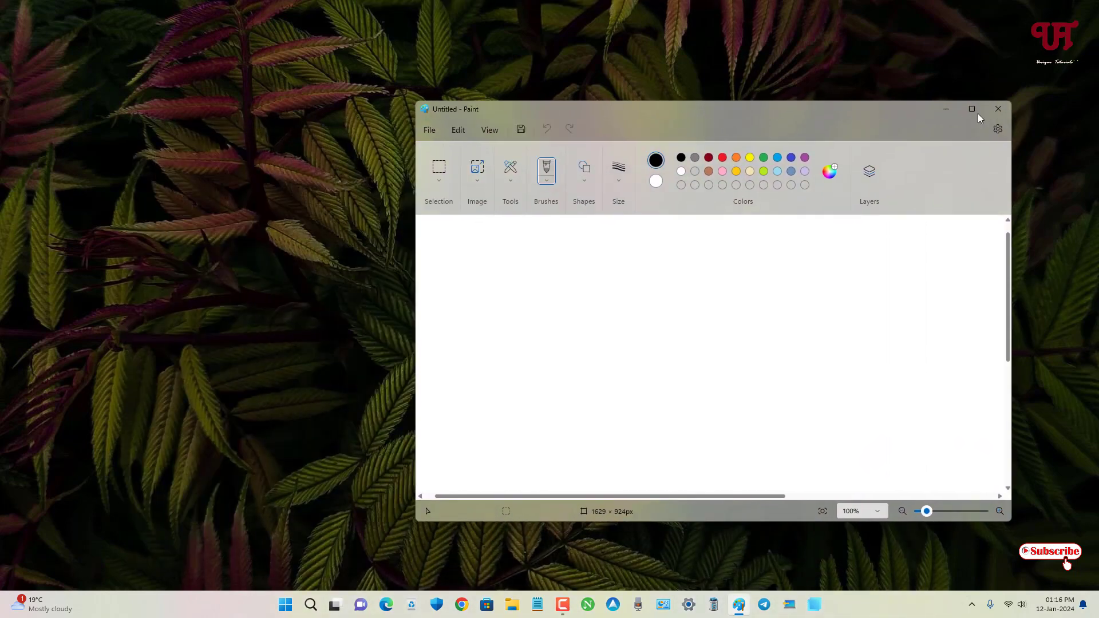
click(997, 109)
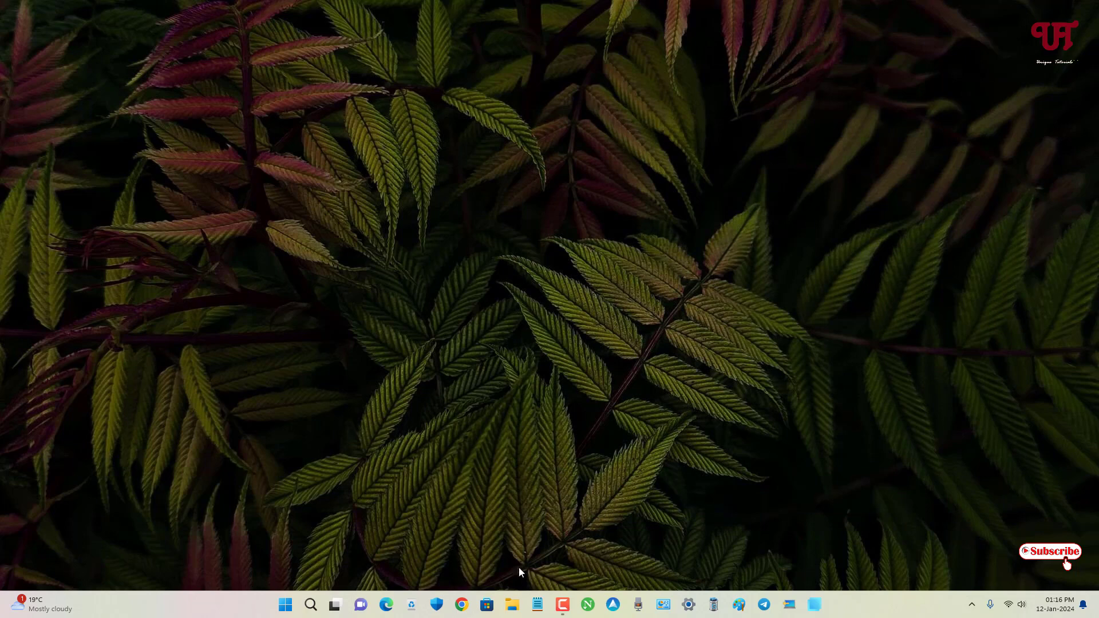
Open File Explorer and another pinned app and move their windows over the desktop to examine the backdrop effect.
click(512, 605)
drag(573, 143, 616, 135)
click(663, 604)
drag(554, 90, 525, 179)
click(870, 176)
Exit the Mica For Everyone app running in the background.
click(972, 607)
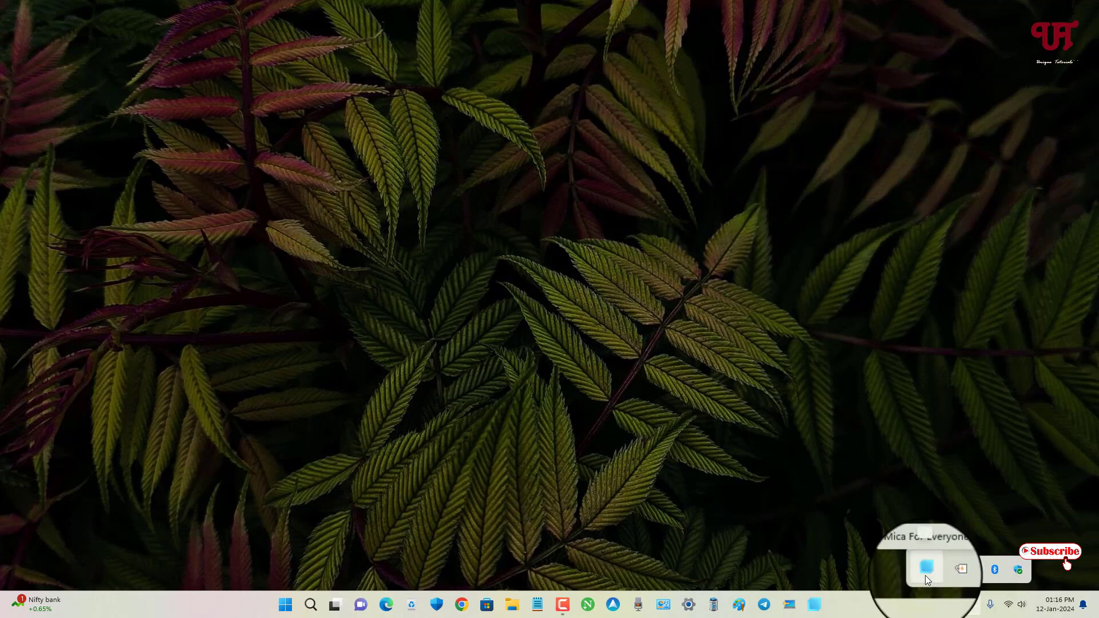
right_click(925, 575)
click(944, 564)
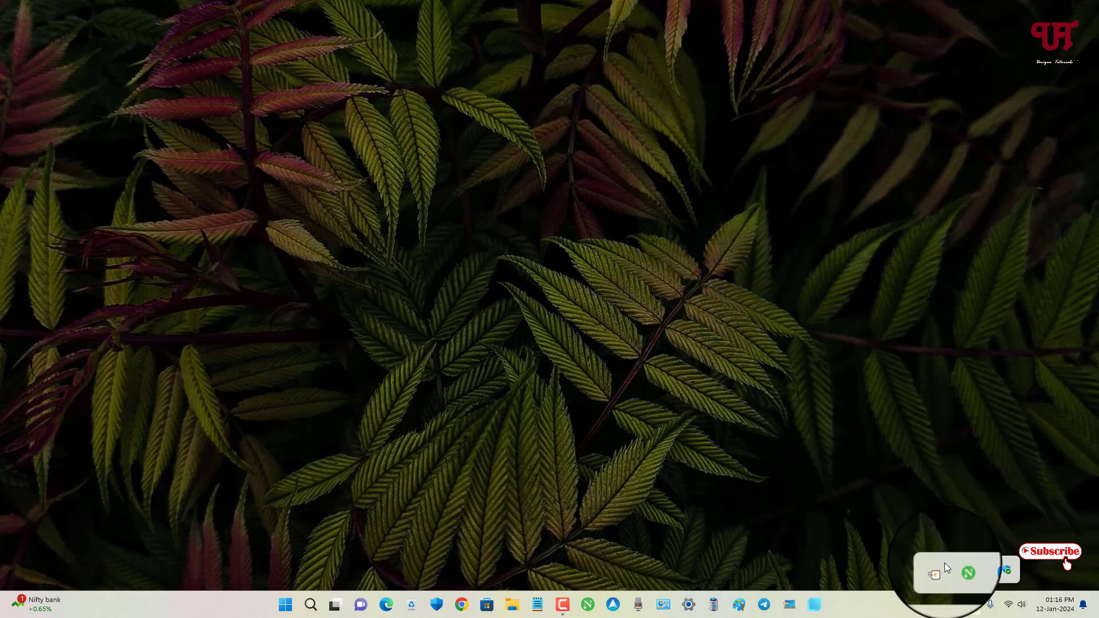
Reopen Paint and move its window to examine the title bar without Mica For Everyone running, then close it.
click(738, 604)
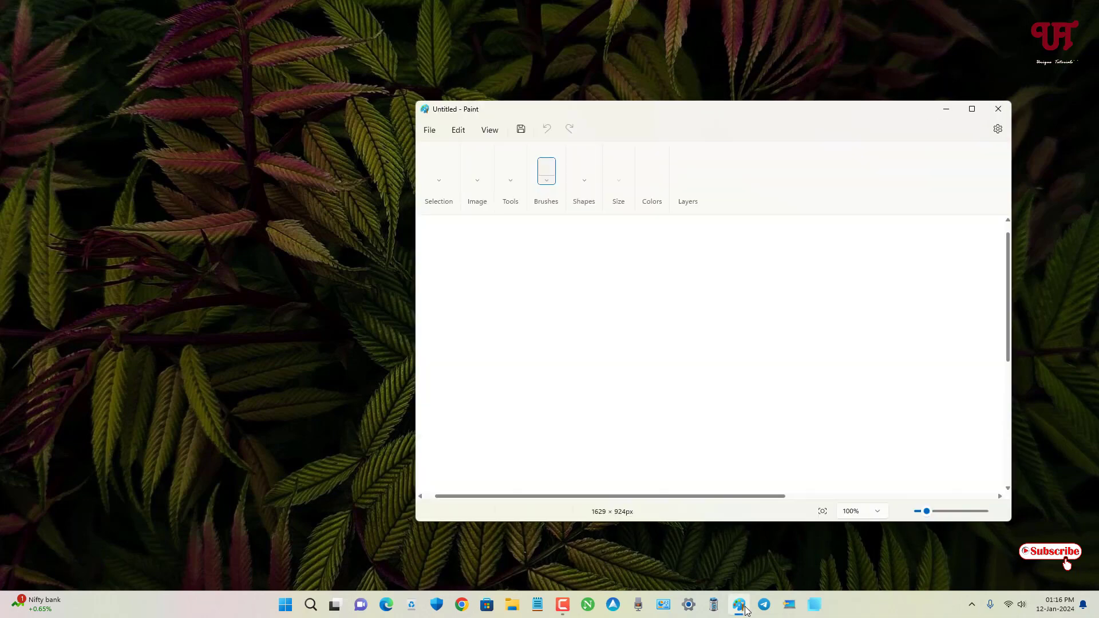
mouse_move(709, 112)
mouse_down()
mouse_move(586, 93)
mouse_move(554, 113)
mouse_up()
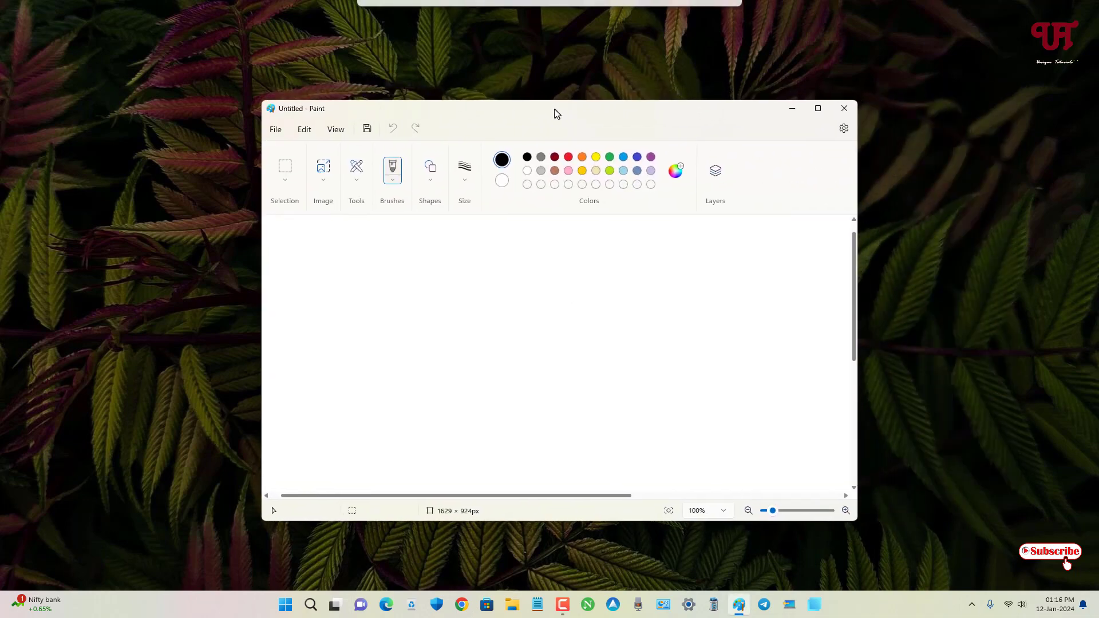
click(844, 109)
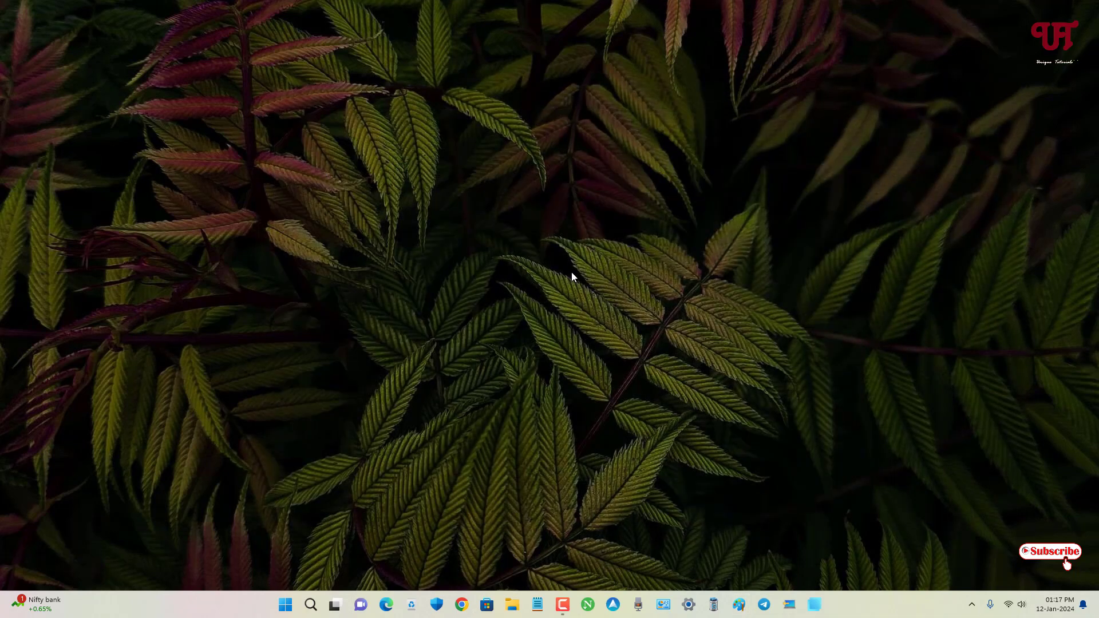